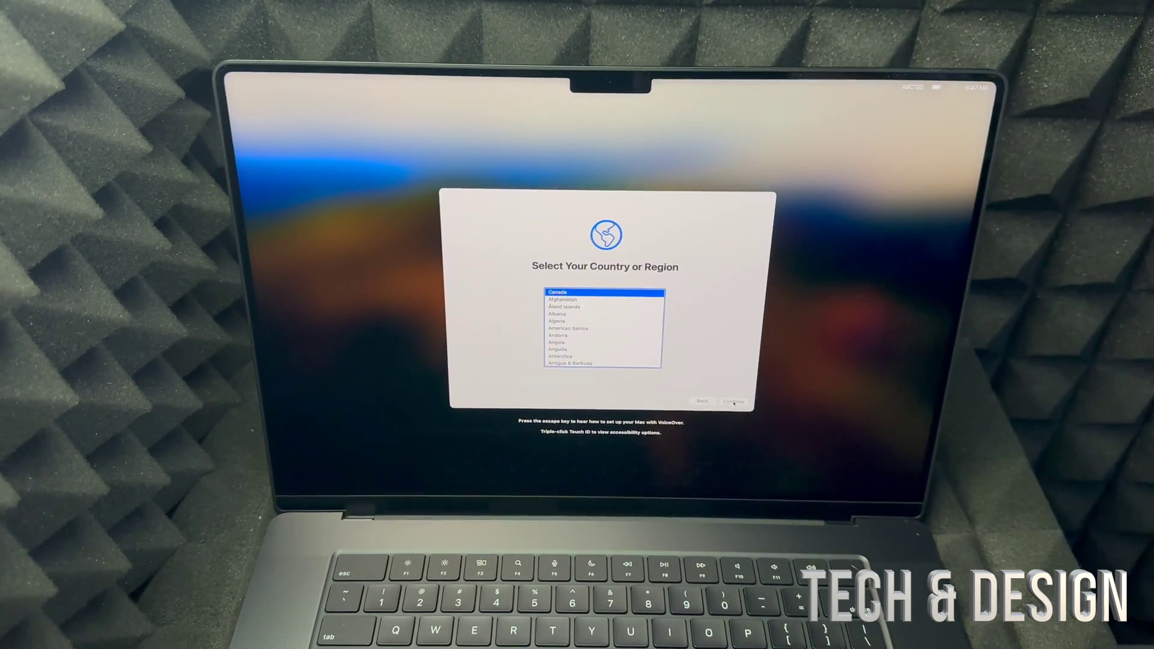
Confirm Canada as the country or region and skip Accessibility setup for now.
click(738, 402)
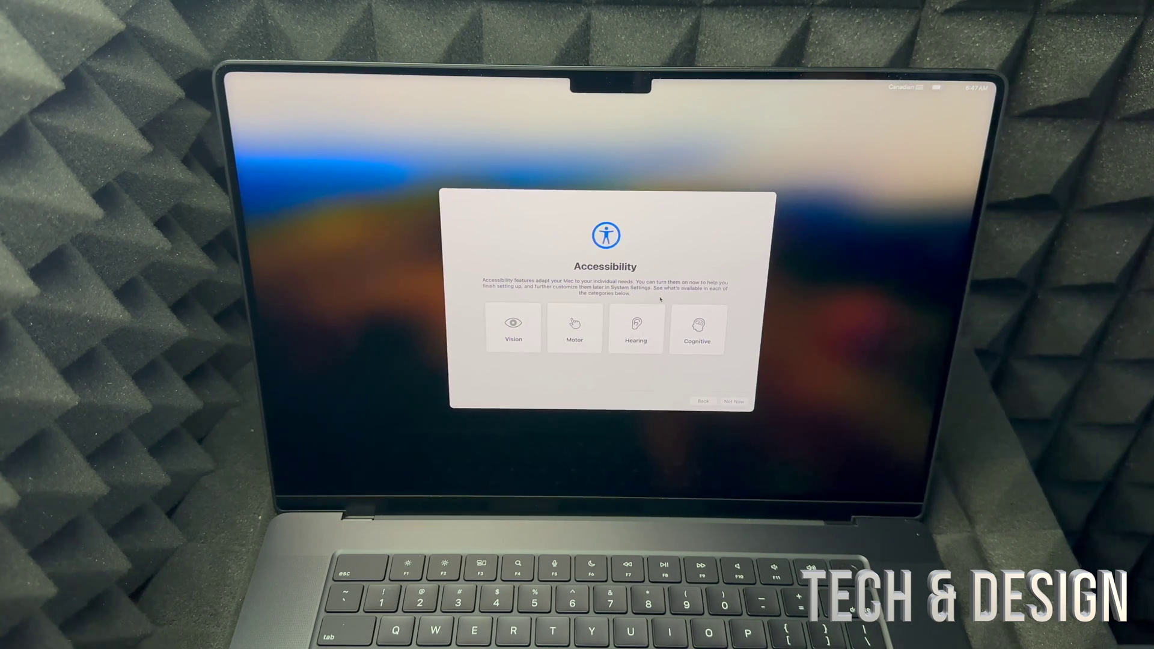
click(732, 403)
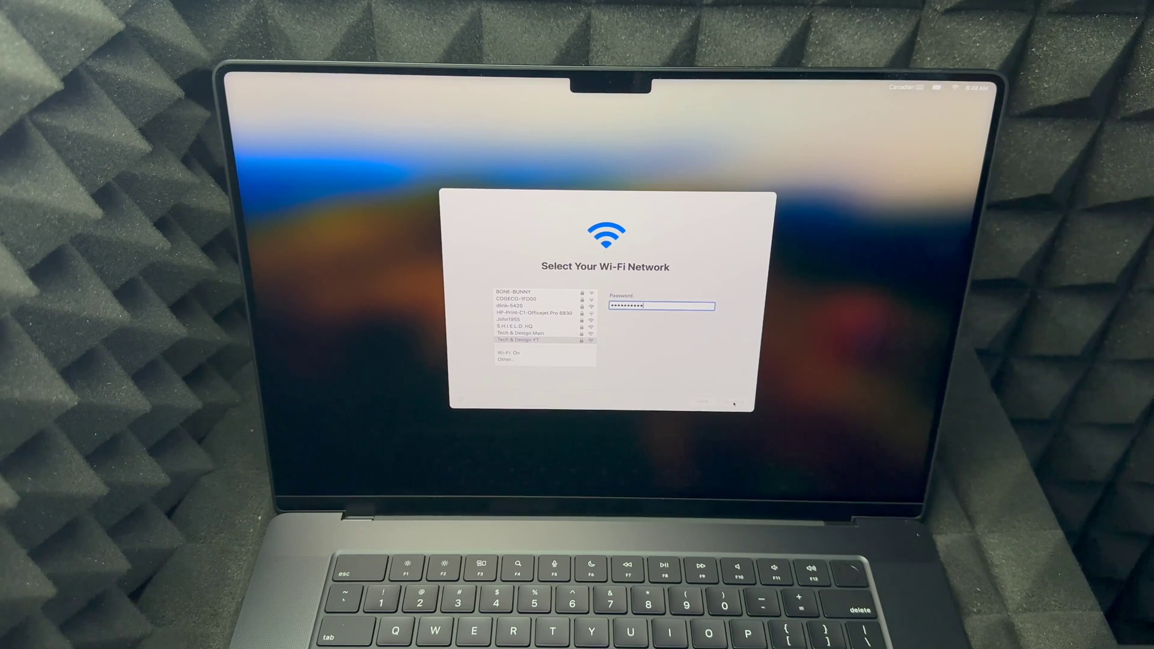
Join the selected Wi-Fi network and continue past the Data & Privacy notice.
click(734, 403)
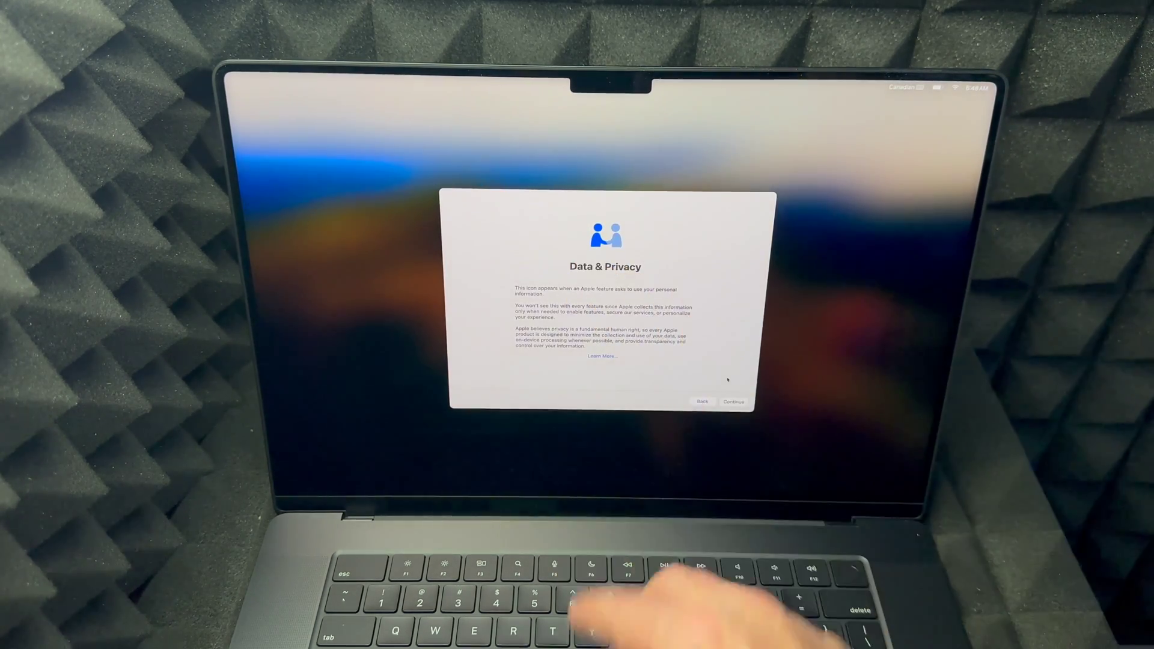
click(732, 404)
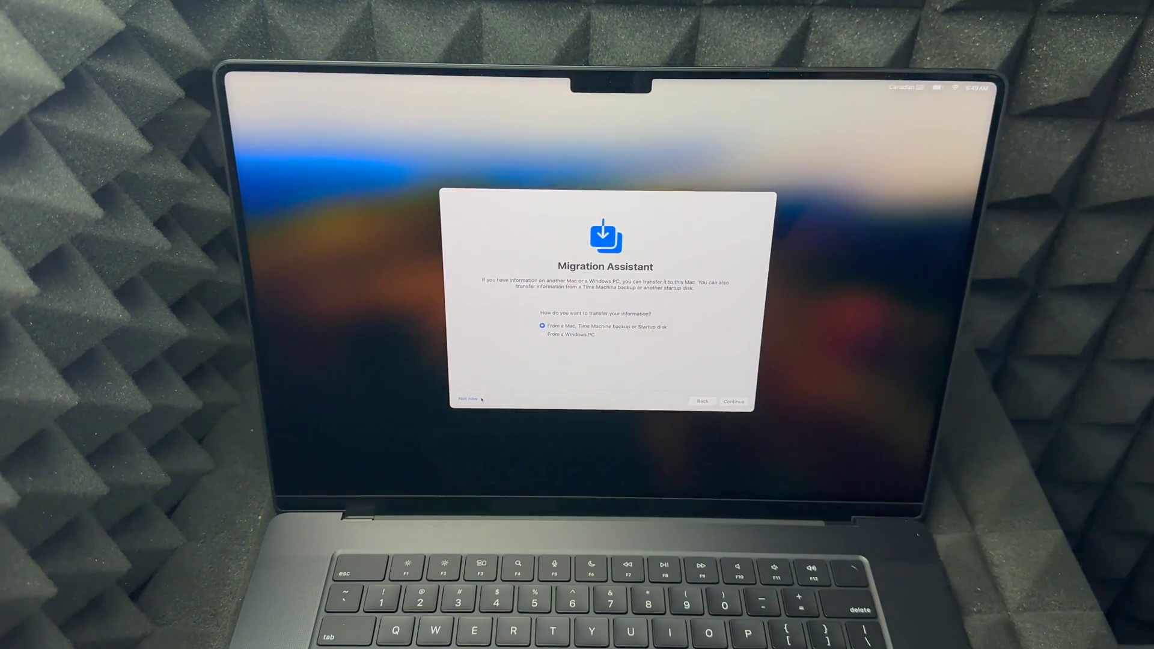
Skip Migration Assistant, preview Create new Apple ID, return, and choose Set Up Later.
click(472, 401)
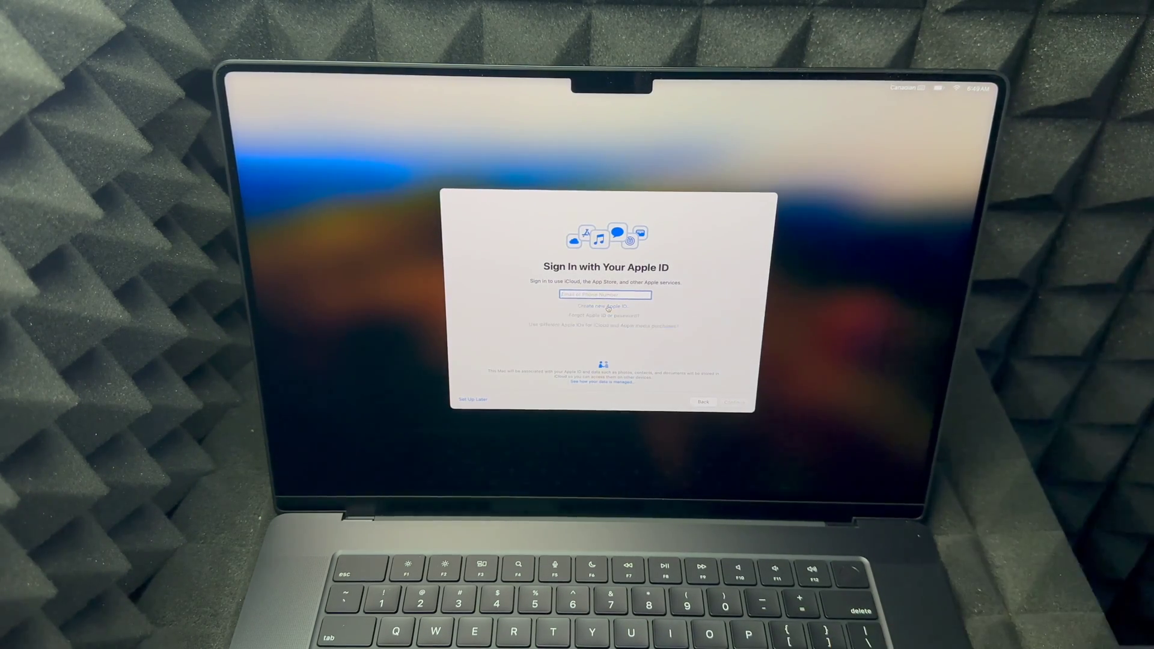
click(608, 307)
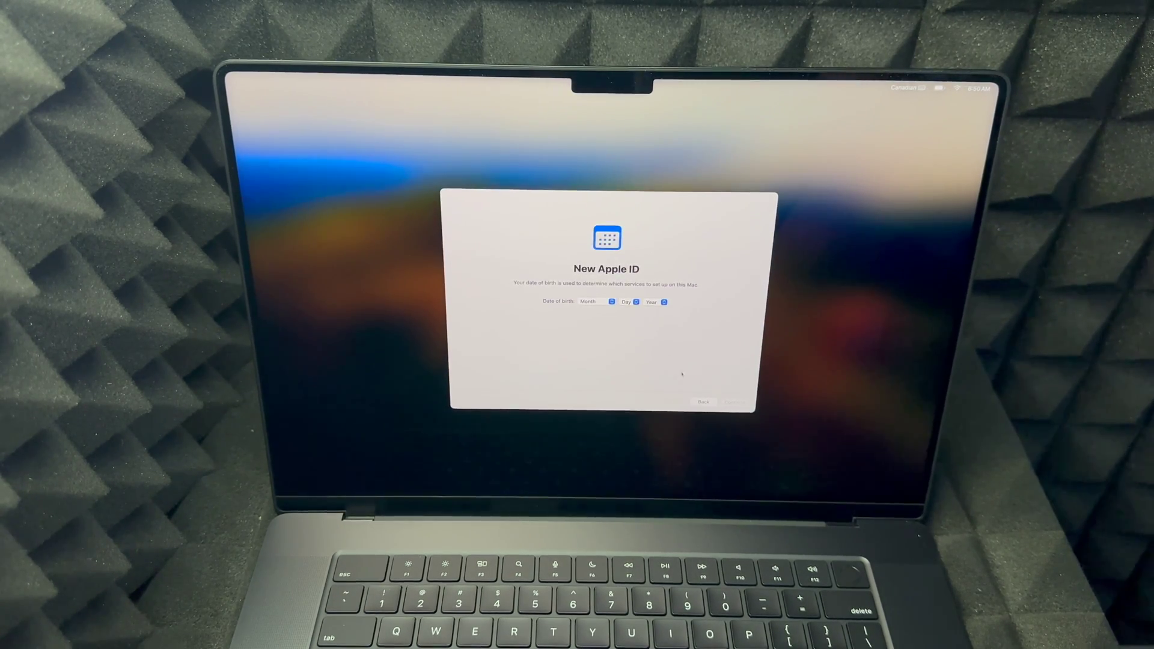
click(703, 401)
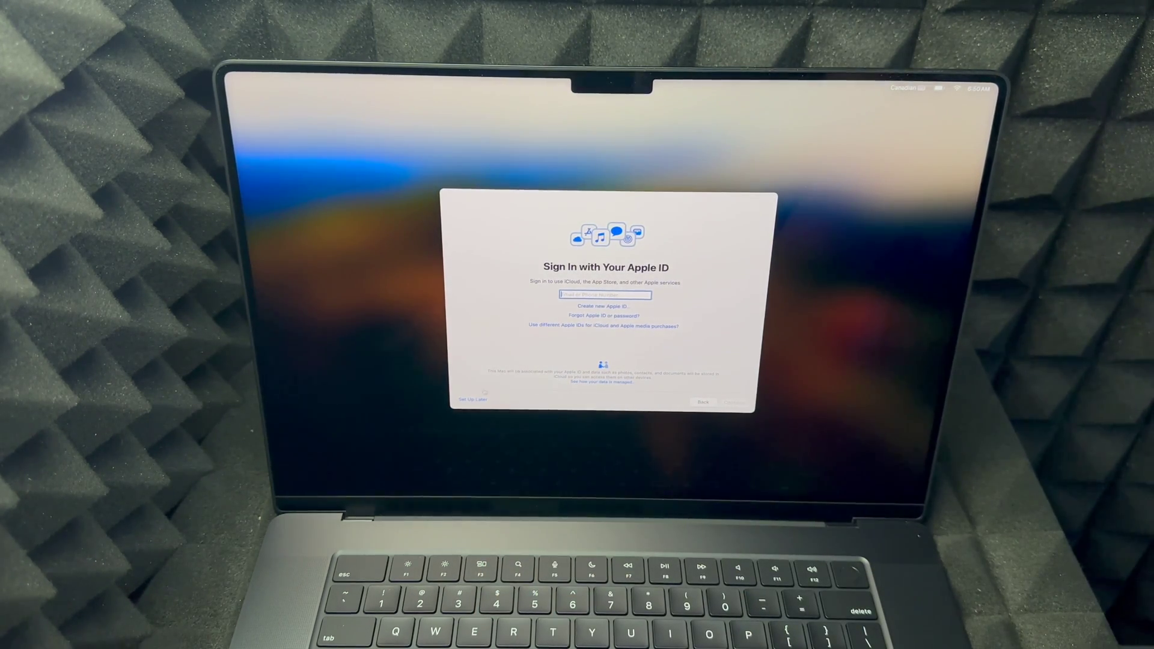
click(469, 402)
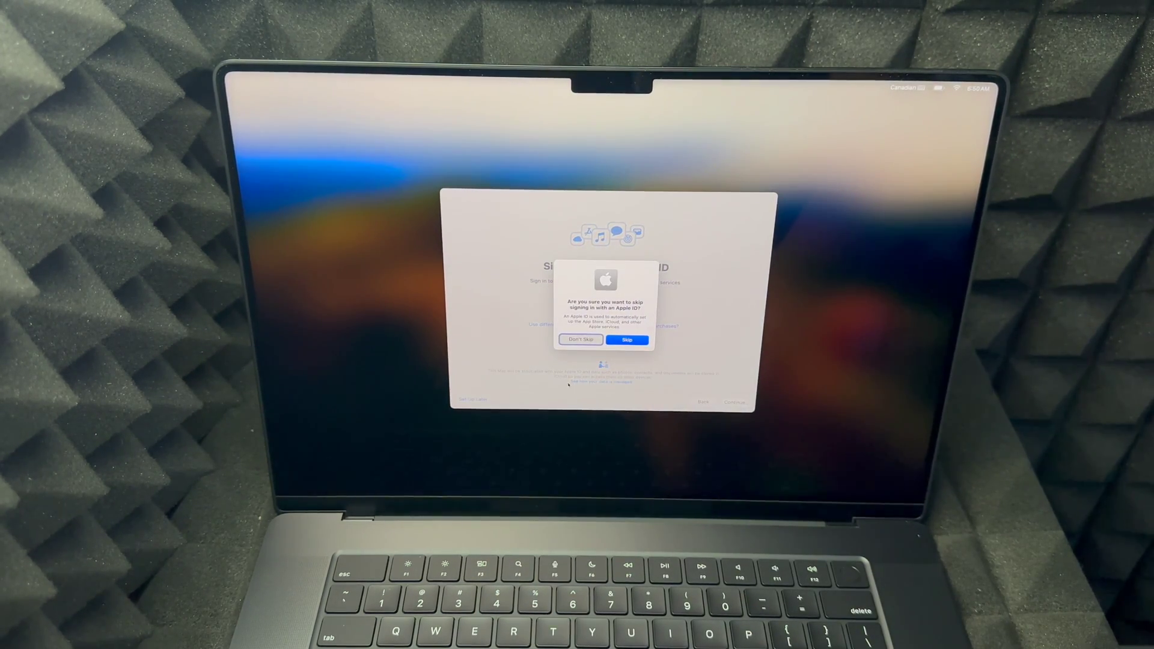
Confirm skipping Apple ID sign-in and agree to the Terms and Conditions.
click(629, 340)
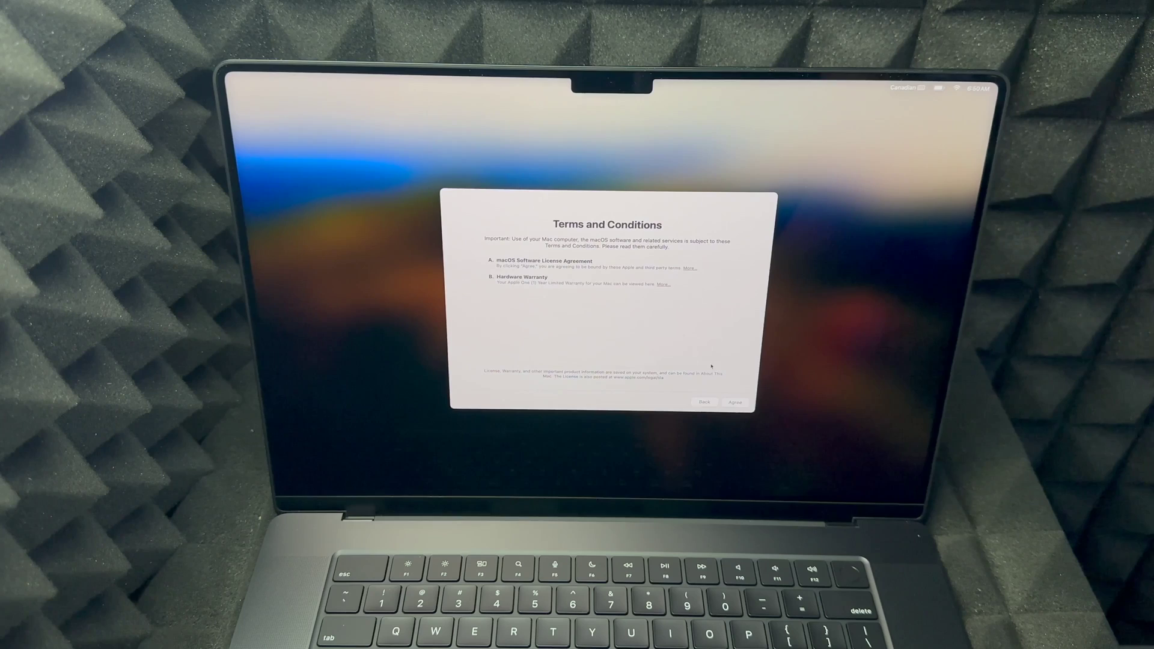
click(735, 402)
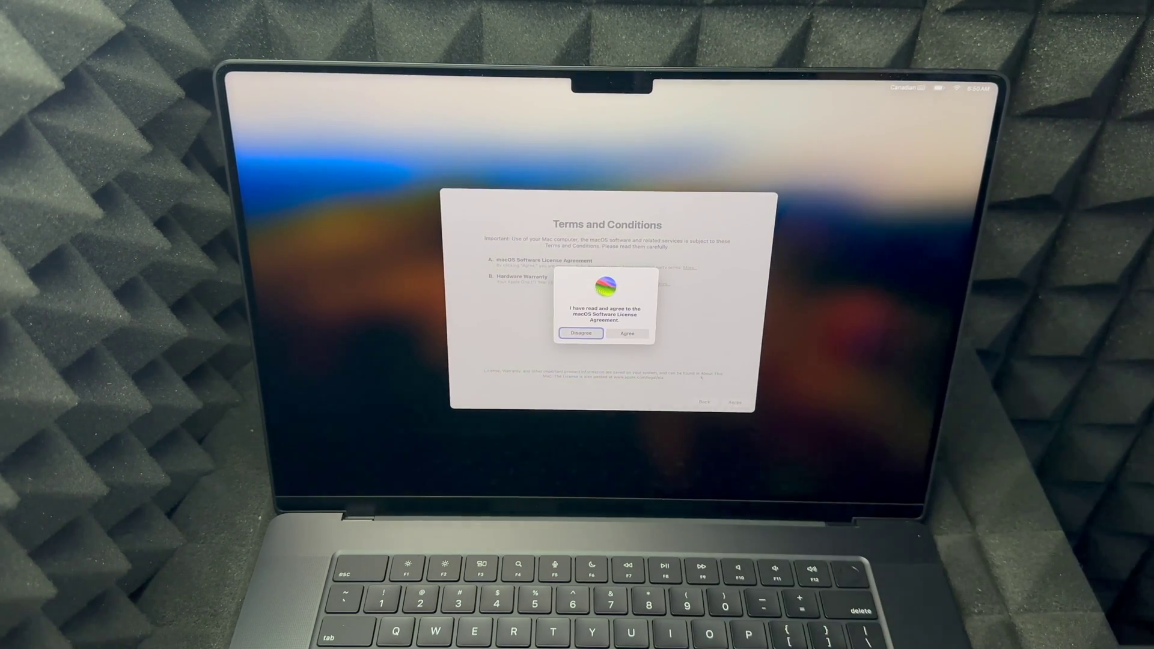
click(637, 335)
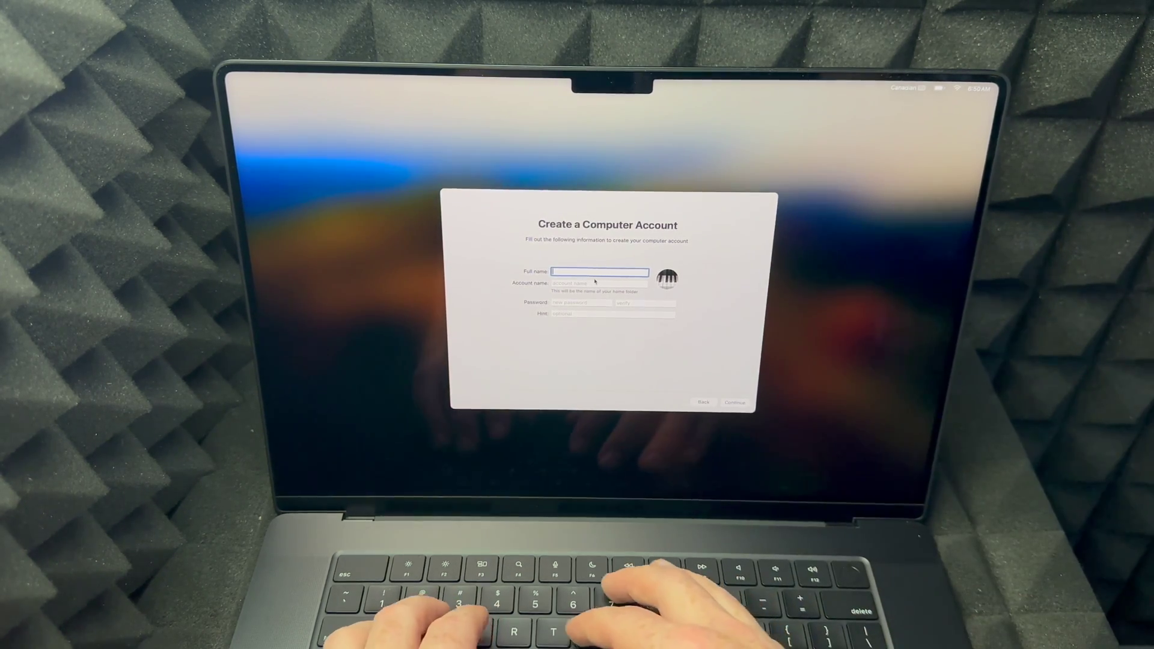
text(Tech & Design)
Fill in the Tech & Design account's full name, password, verification and hint.
key(Tab)
key(Tab)
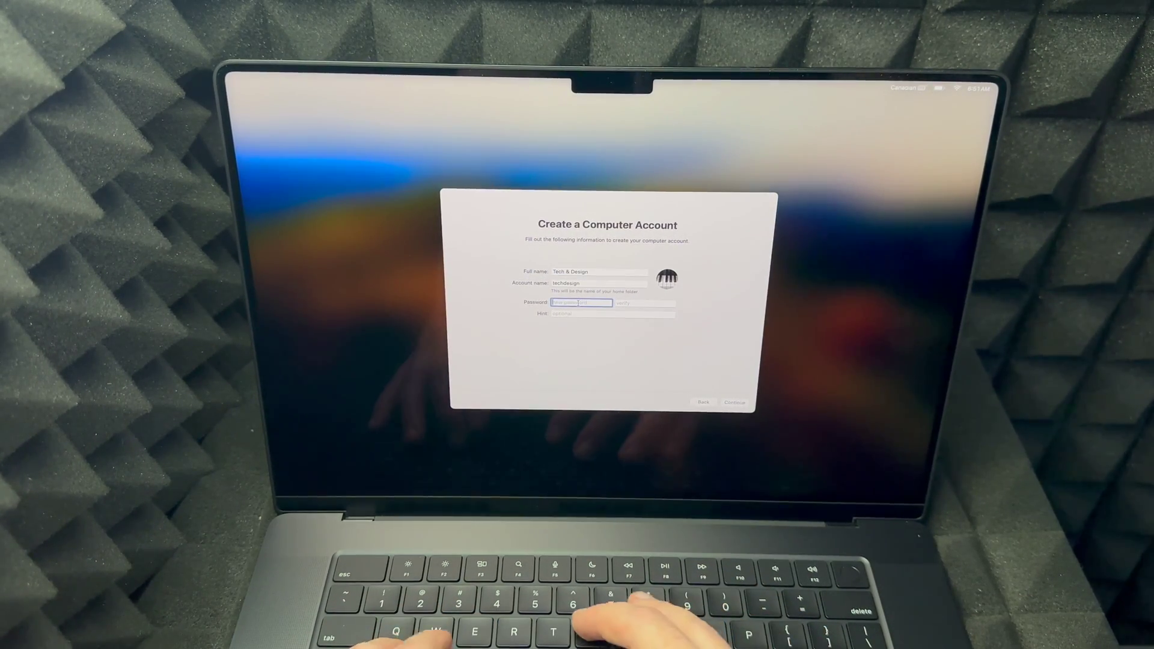
key(Tab)
key(Tab)
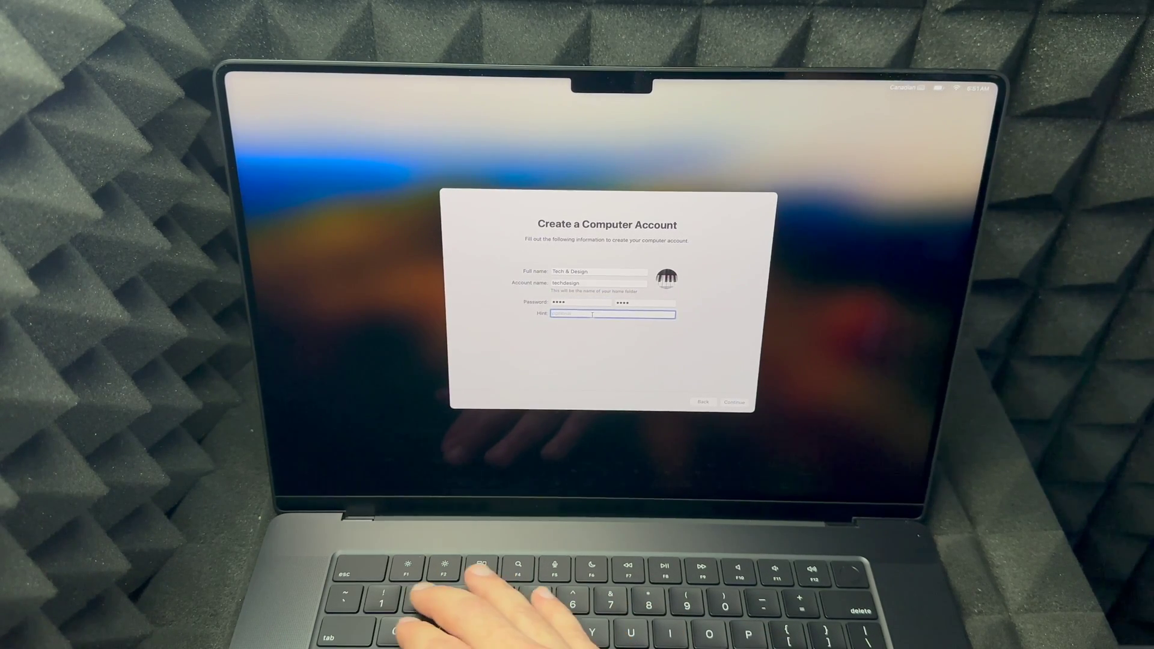
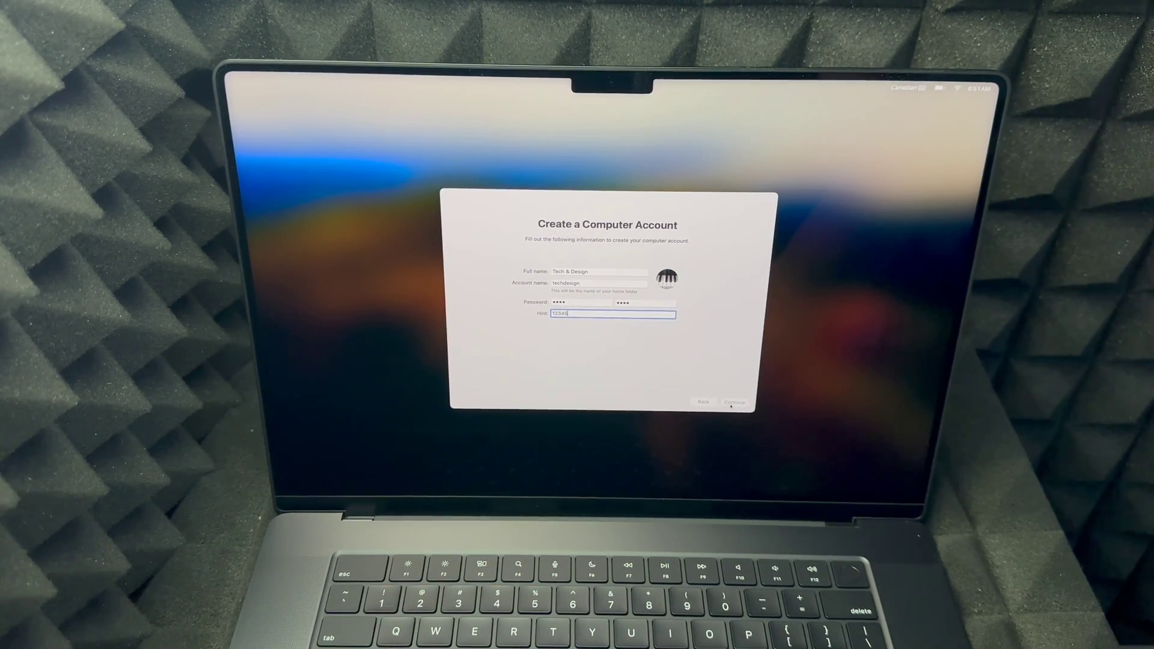
Create the account, enable Location Services, and share crash and usage data with developers.
click(730, 406)
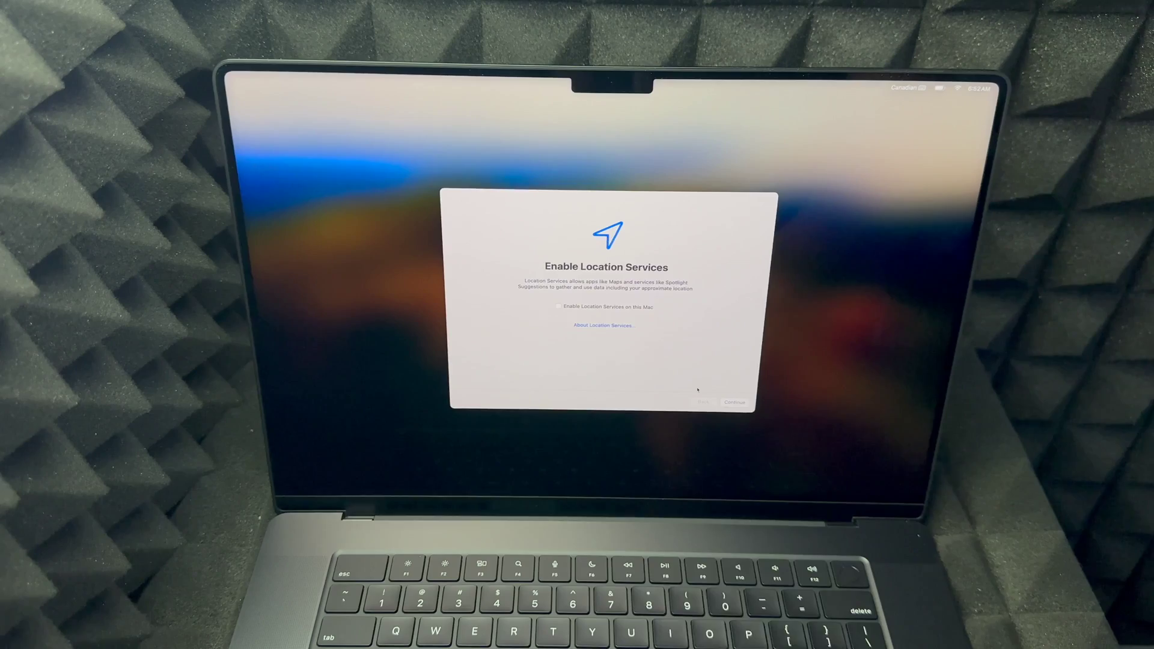
click(559, 306)
click(739, 404)
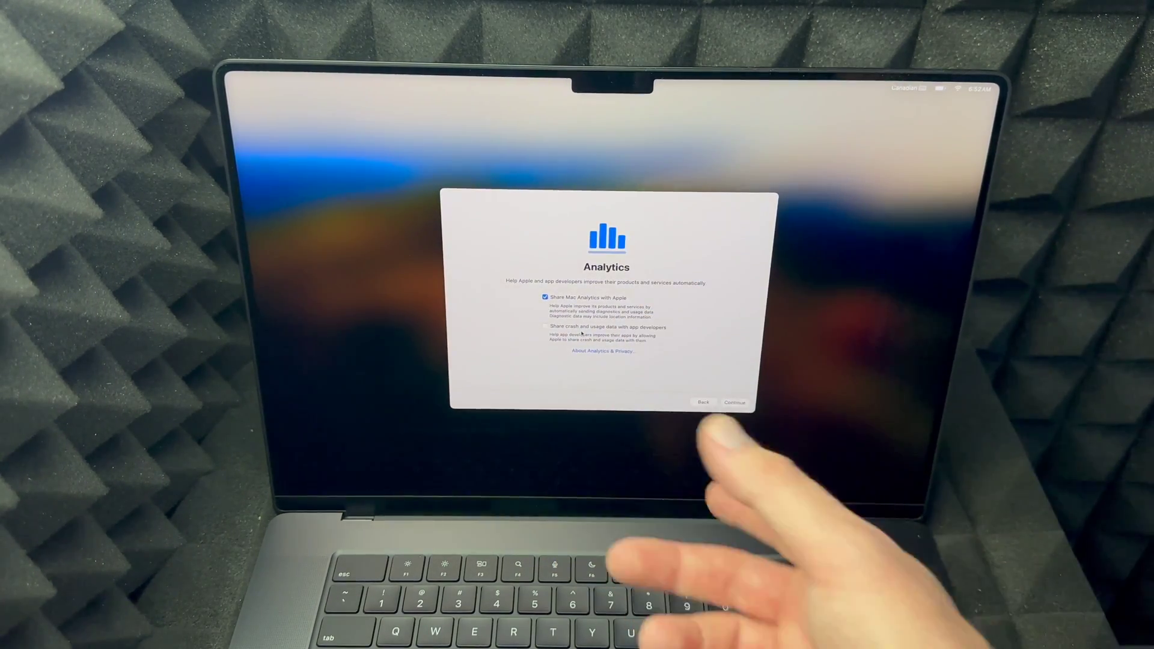
click(545, 326)
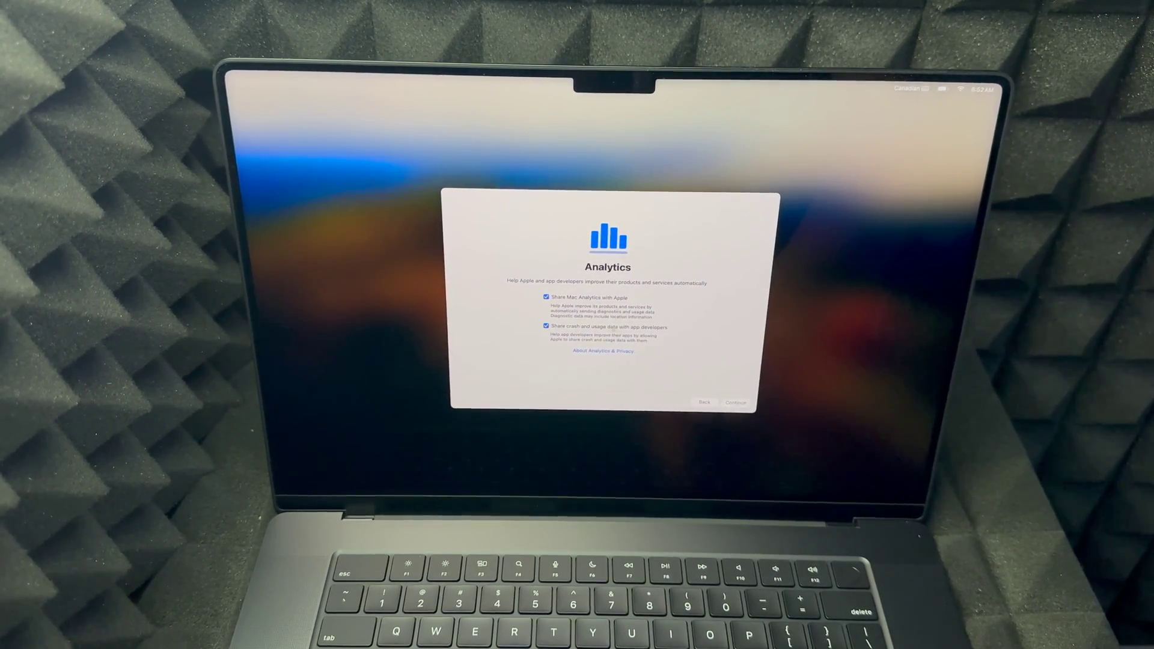
click(735, 404)
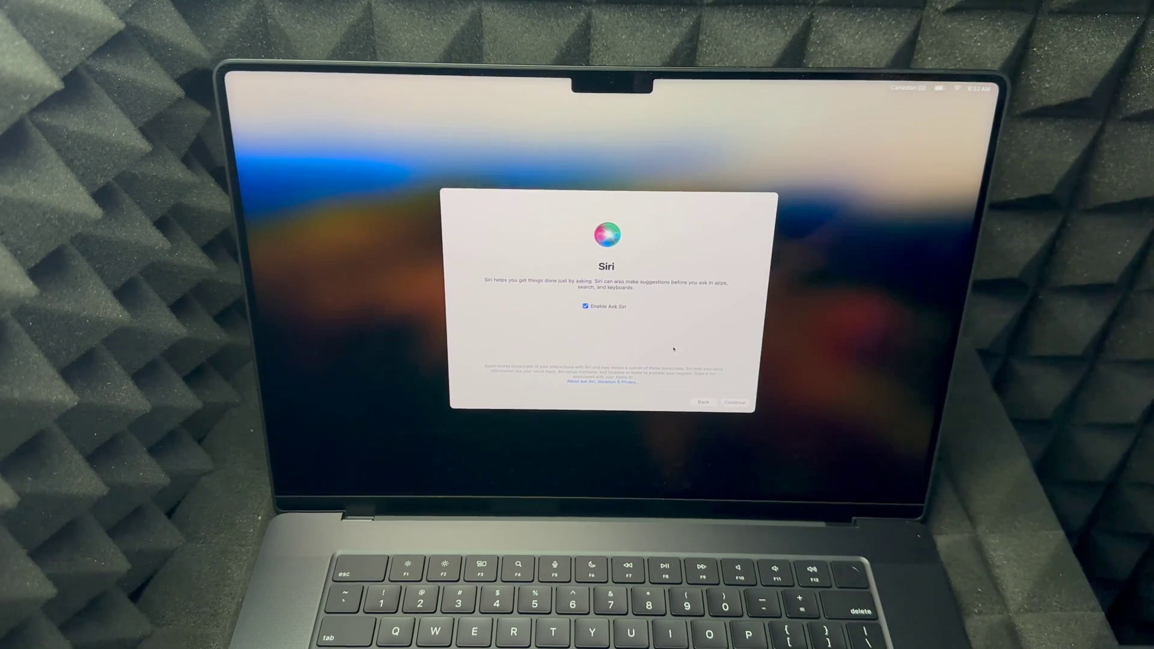
Keep Ask Siri enabled, choose Voice 4, and finish the remaining Siri pages.
click(743, 406)
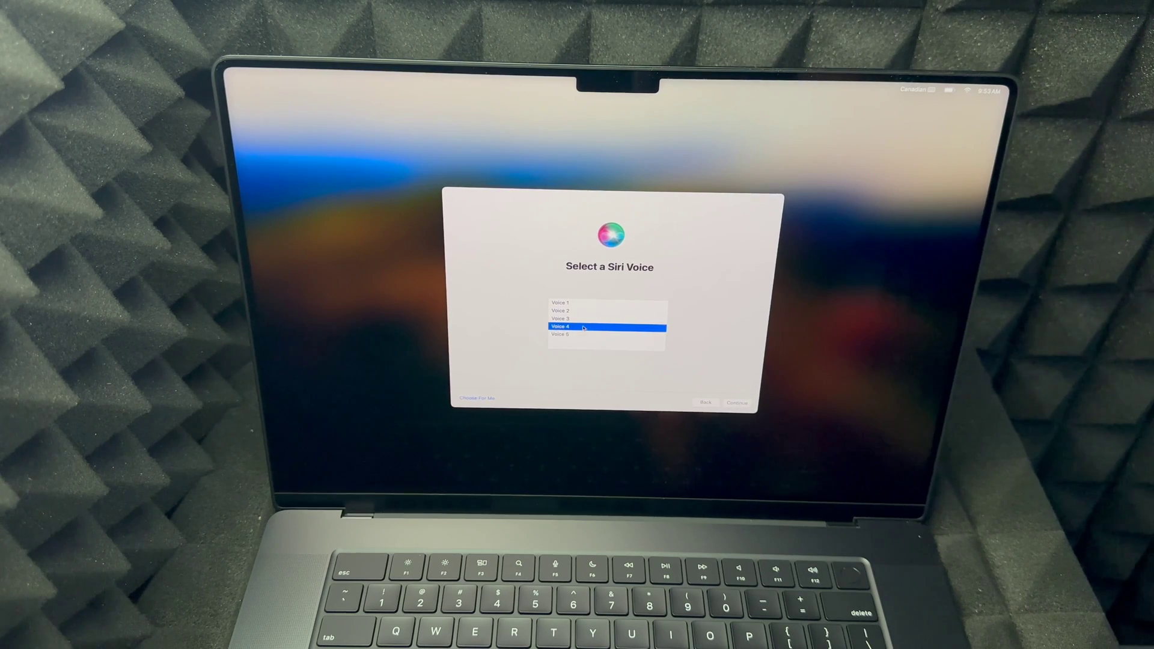
click(738, 402)
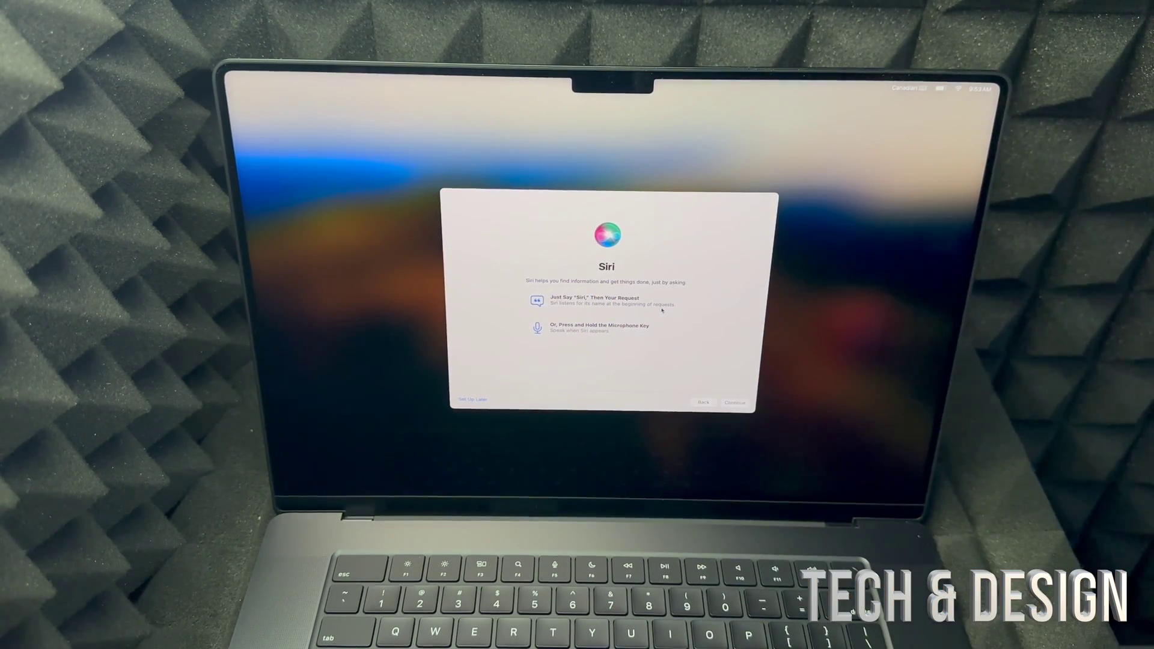
click(737, 404)
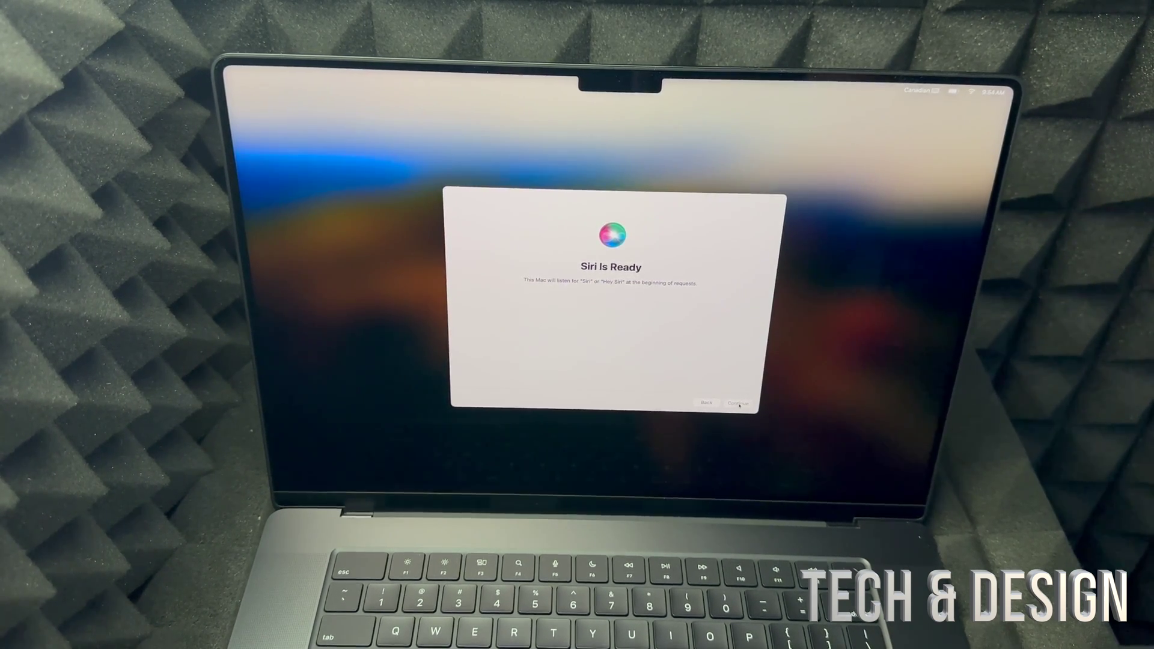
click(740, 404)
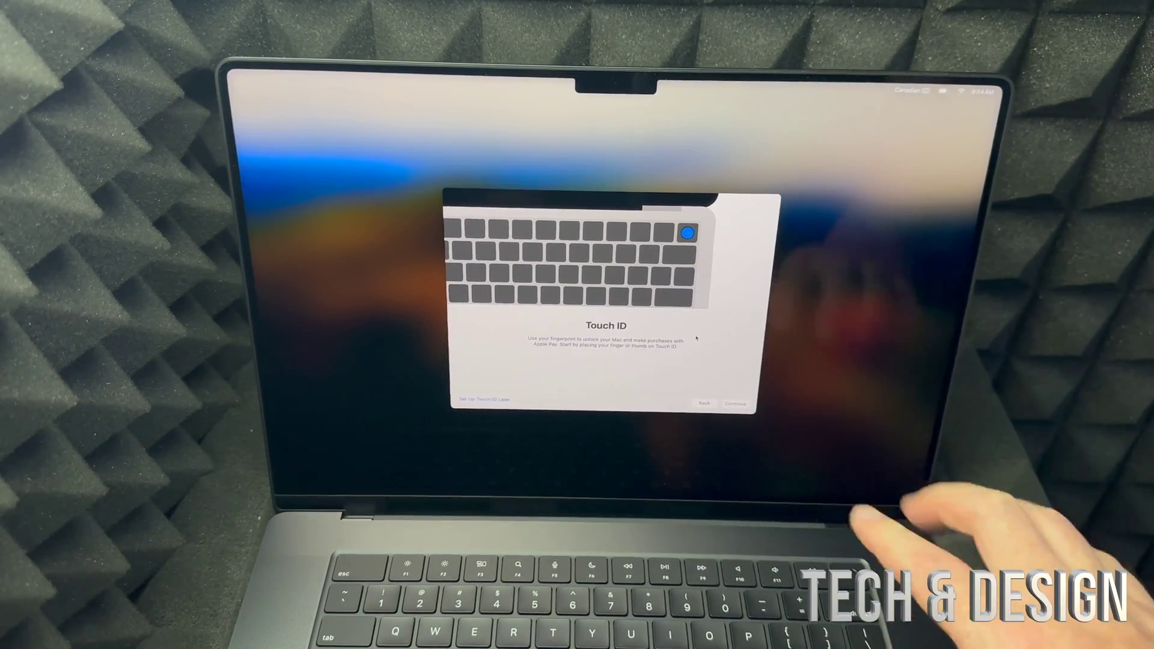
Enroll a Touch ID fingerprint and continue to the Choose Your Look screen.
click(736, 403)
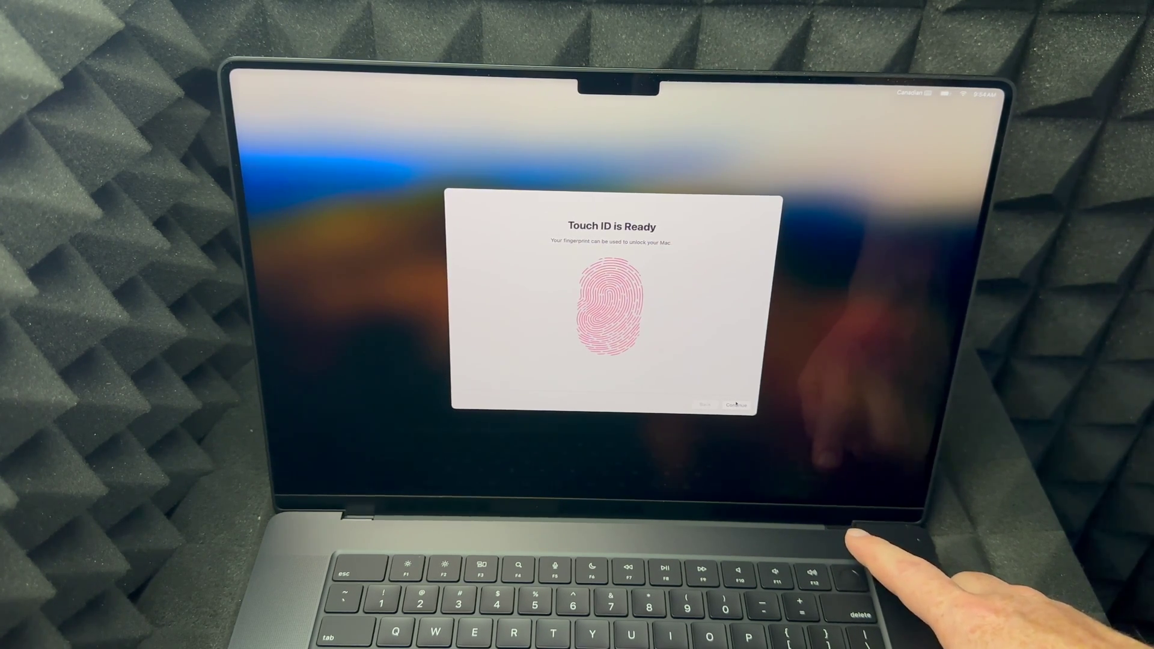
click(737, 406)
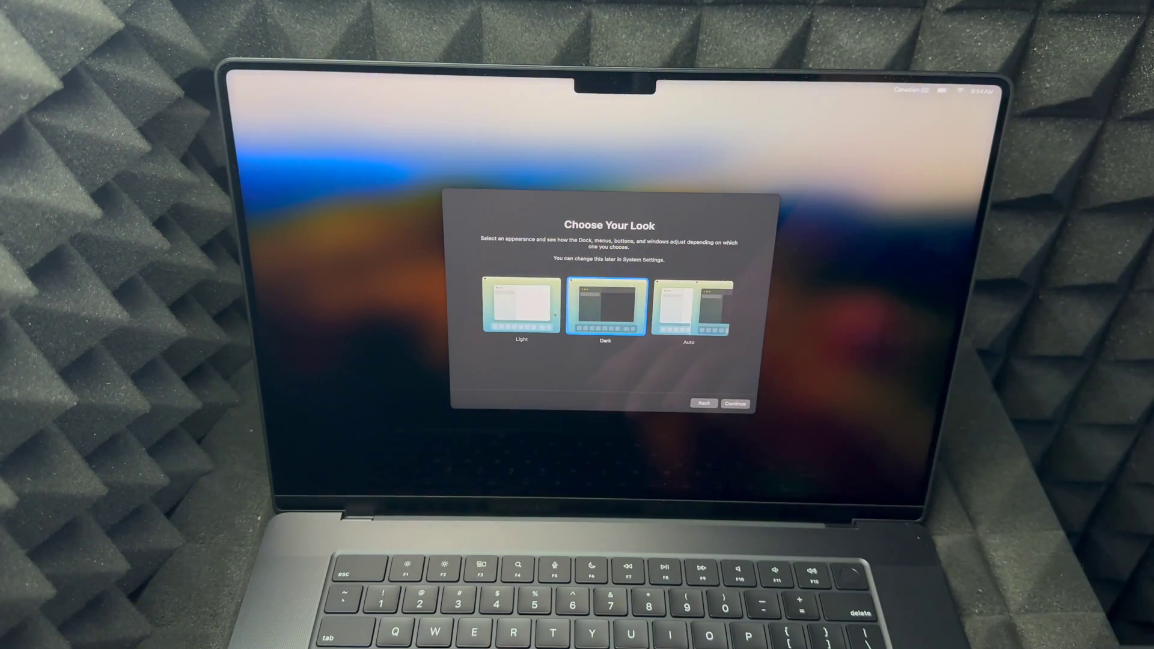
Choose the Light appearance, finish setup, and bring up Launchpad with F4.
click(522, 305)
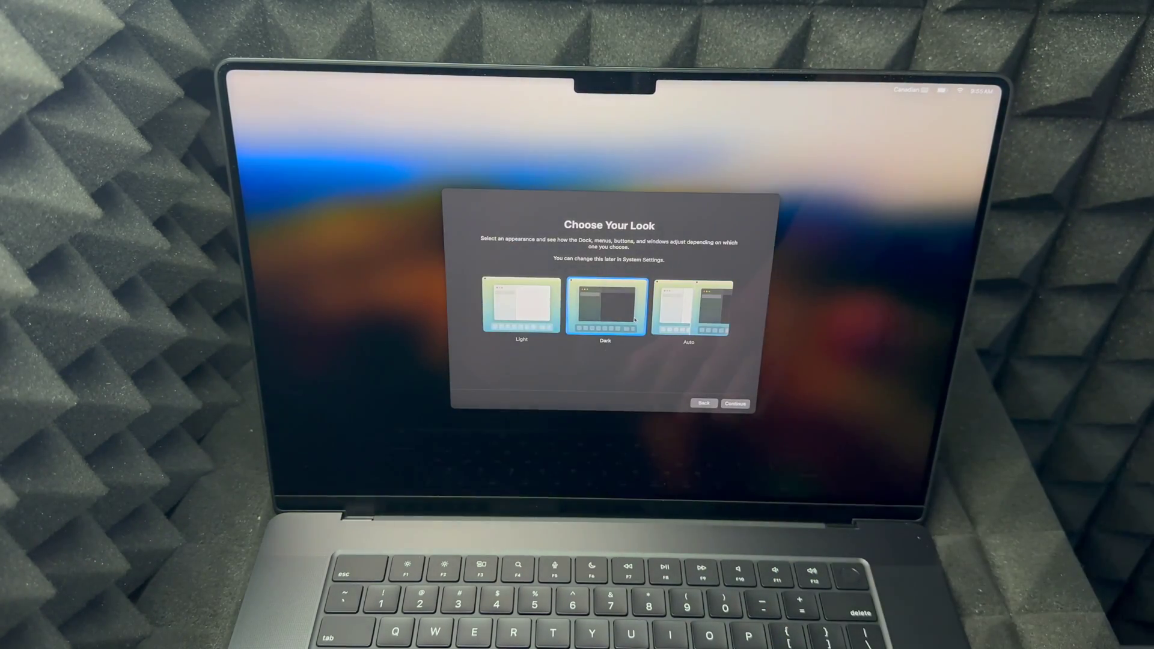
click(548, 304)
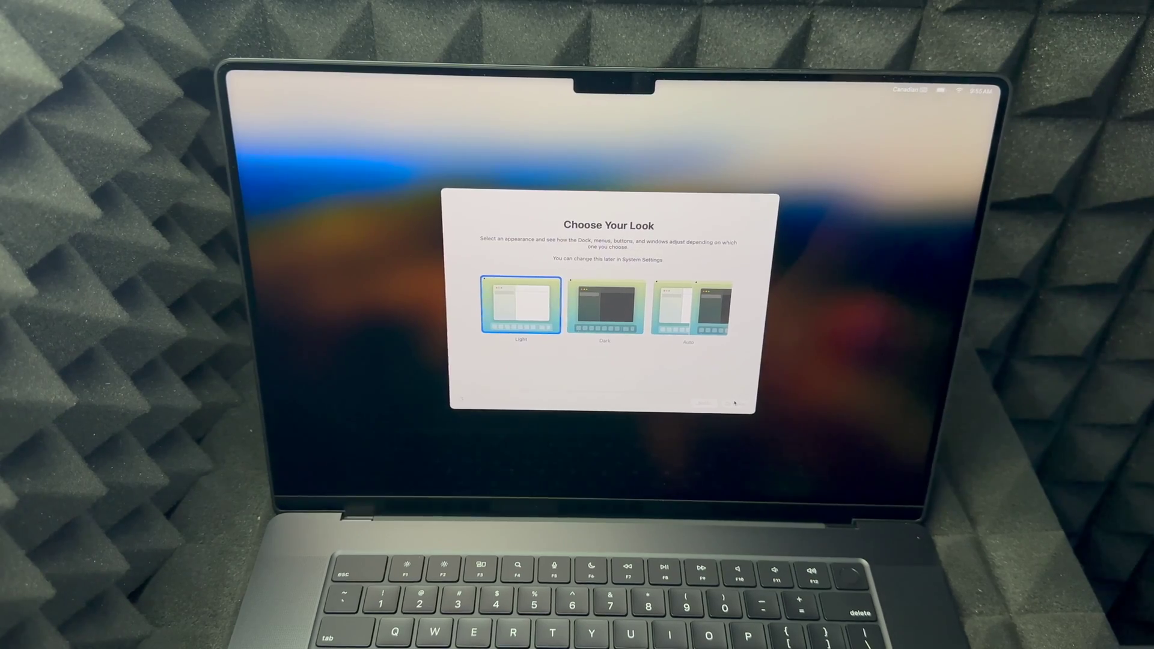
click(734, 402)
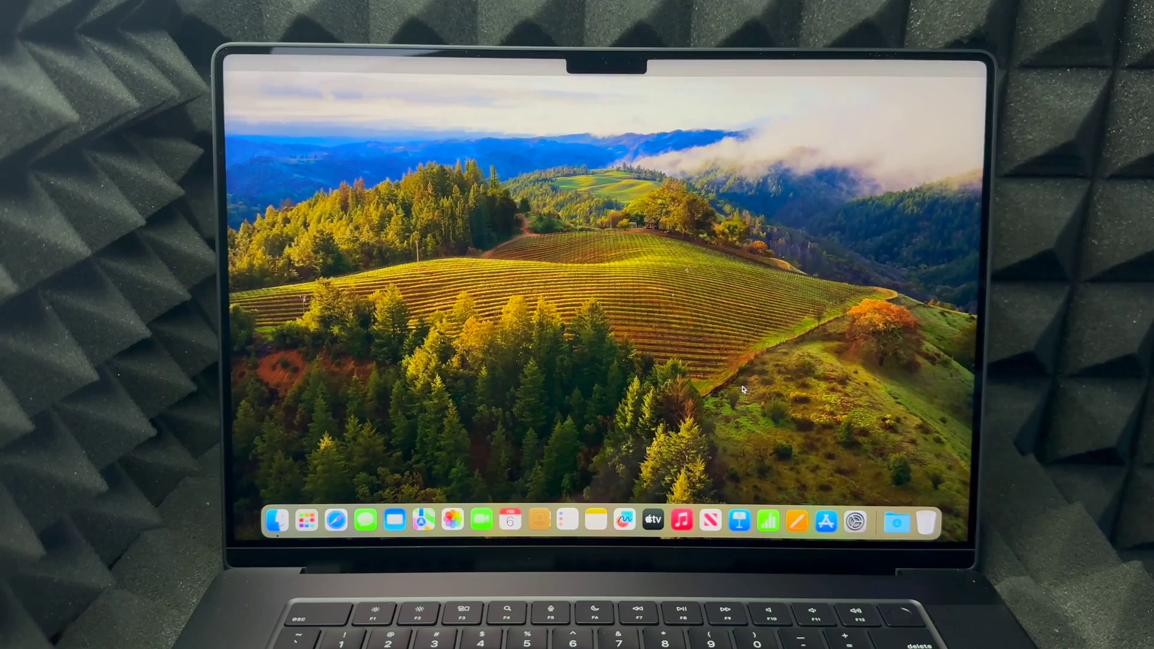
key(F4)
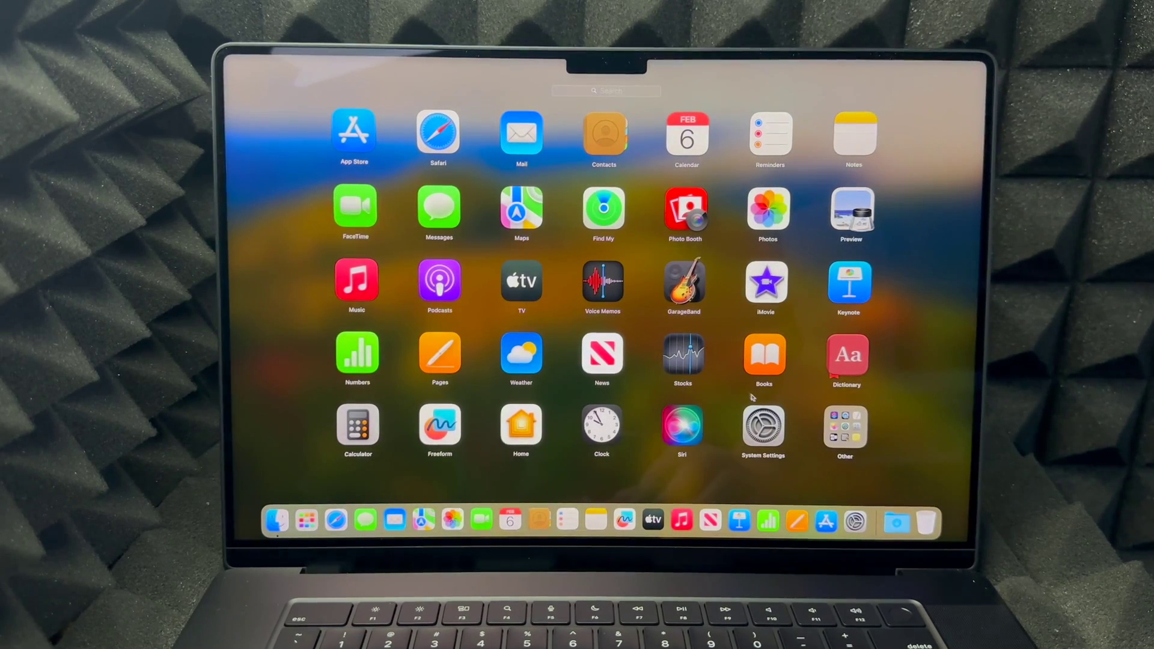
Open and close Launchpad's Other folder, then exit Launchpad to the desktop.
click(845, 427)
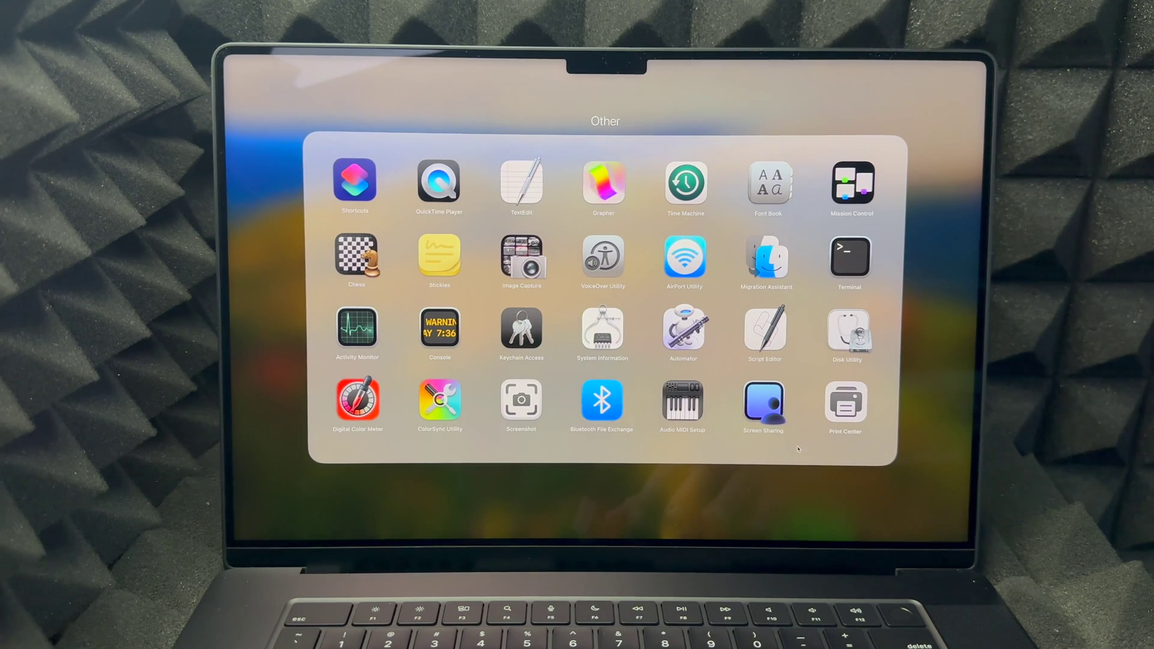
click(834, 461)
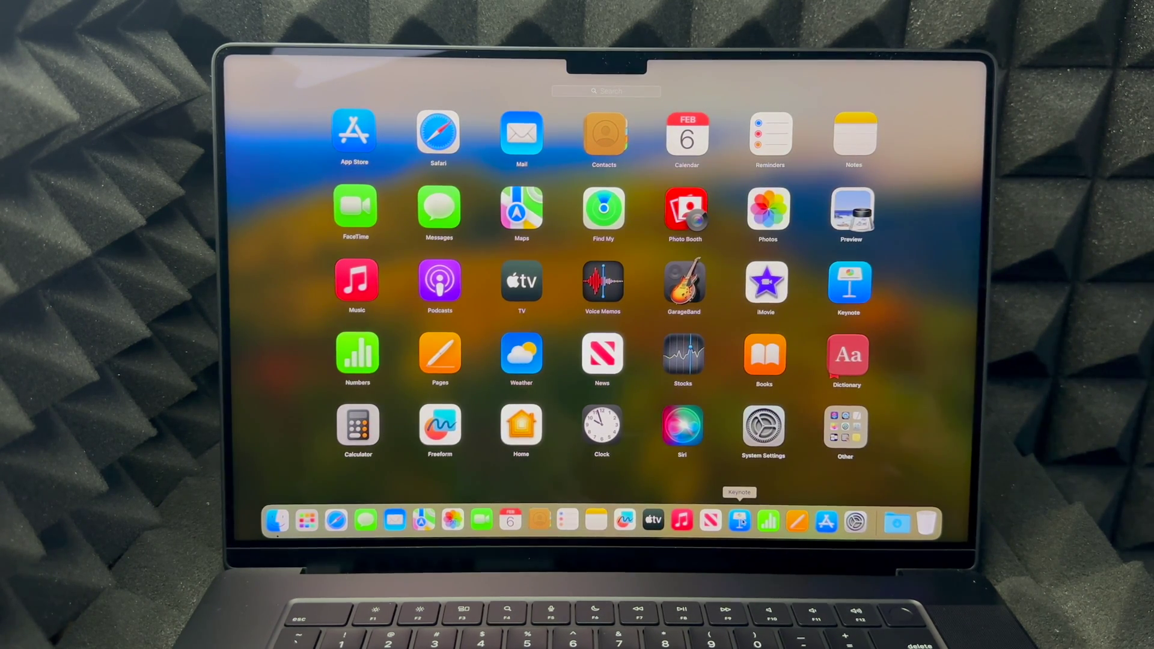
click(645, 478)
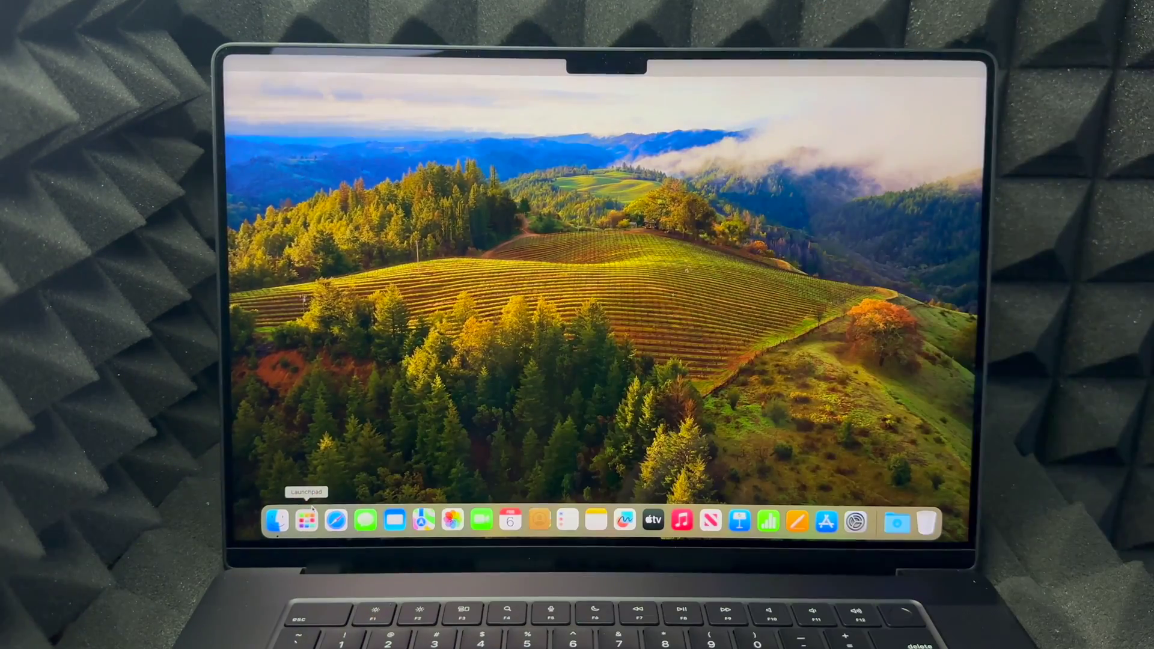
click(307, 521)
click(307, 520)
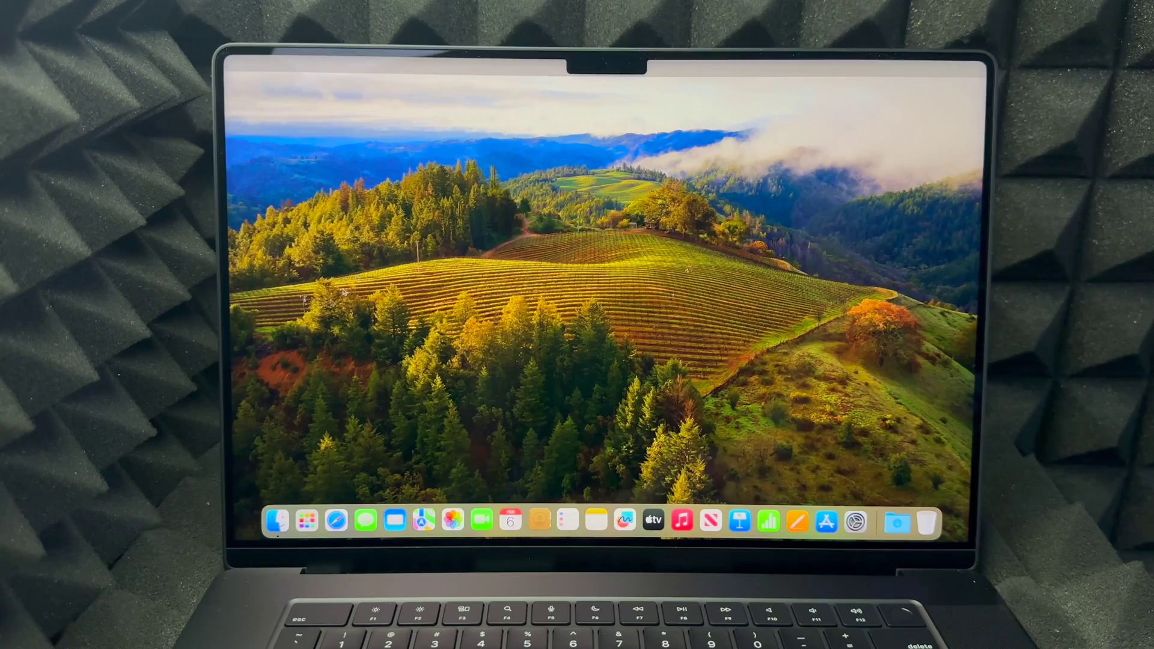